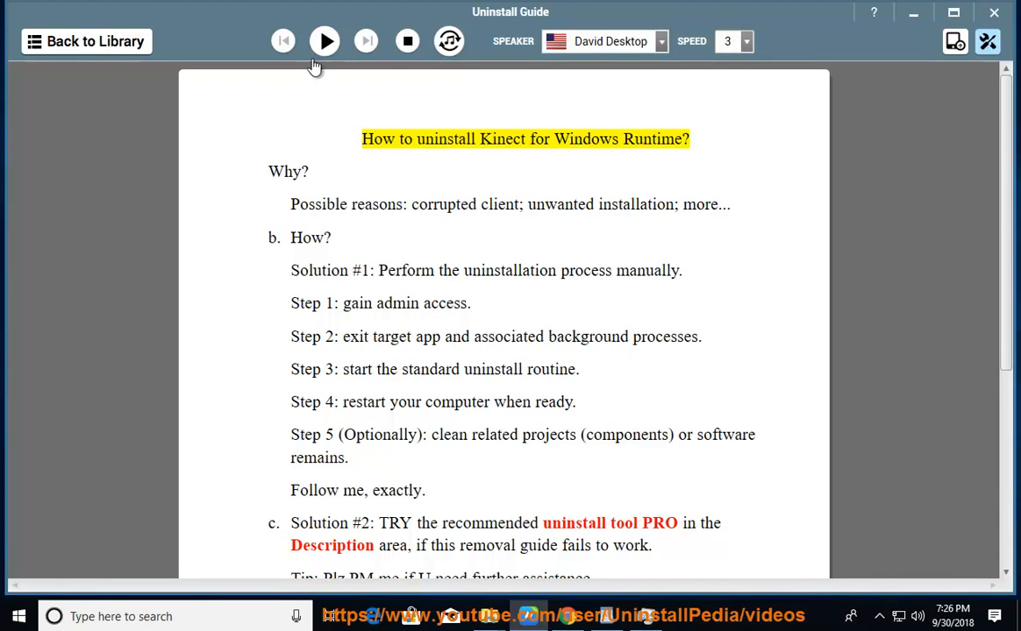
Start the guide reading aloud and reach 'Uninstall a program' via the Control Panel desktop icon.
click(323, 41)
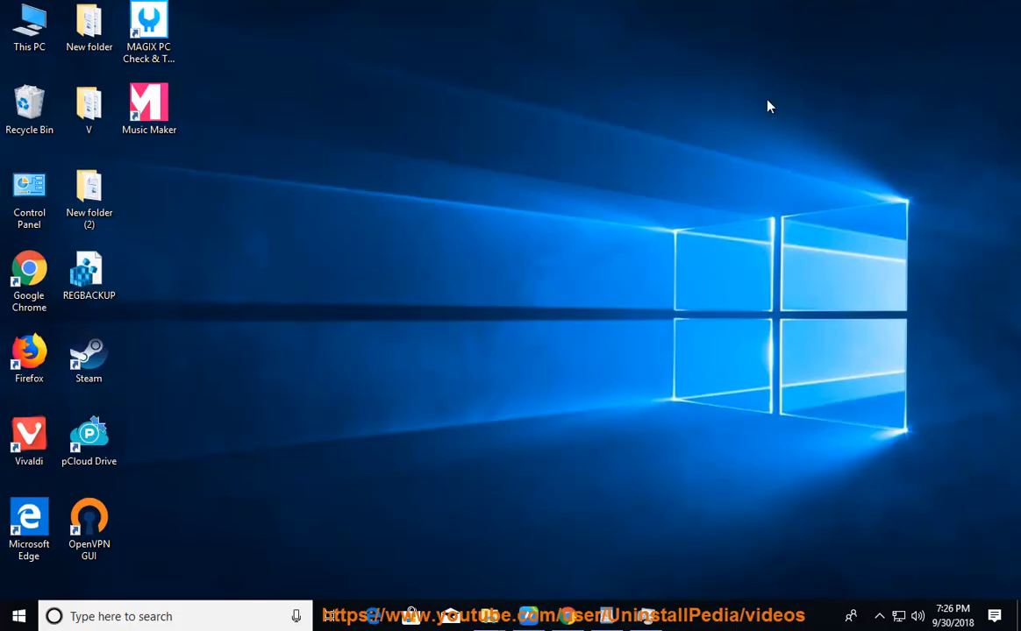
double_click(27, 198)
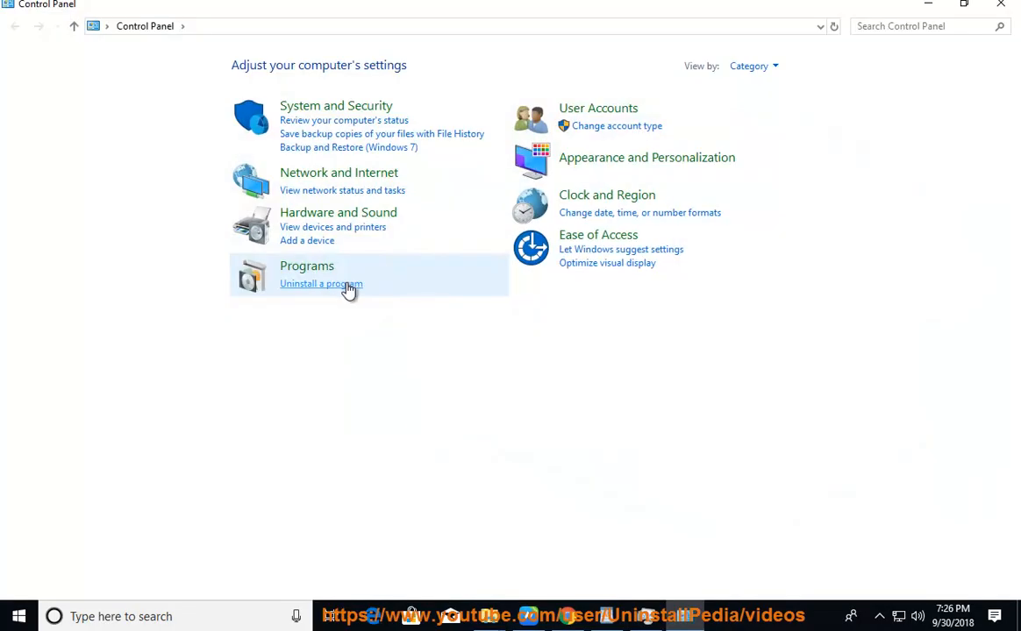
click(349, 285)
Resize the programs window and select Kinect for Windows Runtime so Uninstall becomes available.
drag(421, 12, 492, 122)
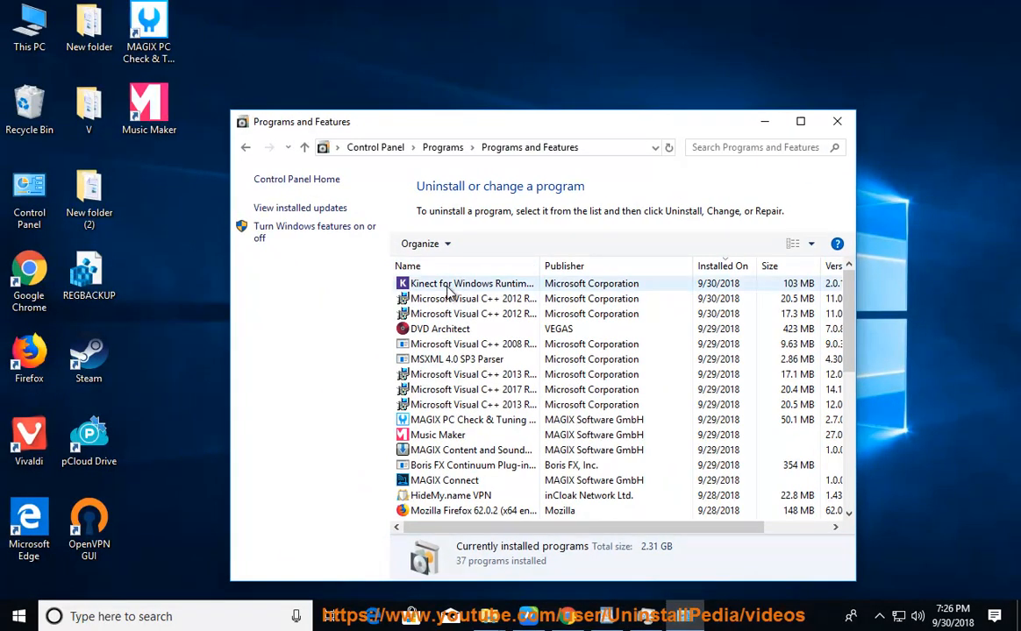
click(524, 286)
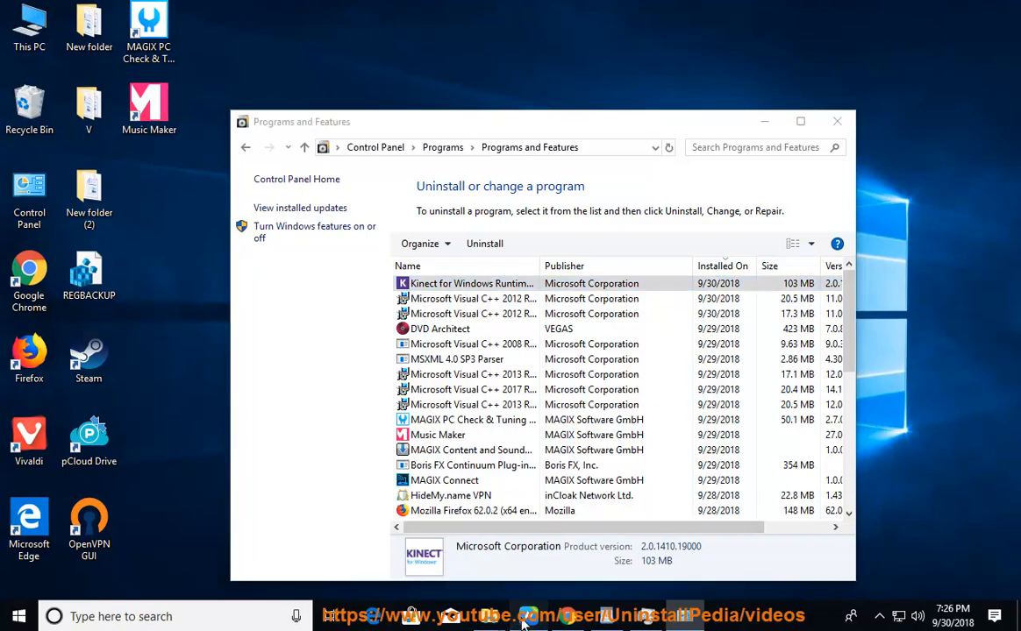